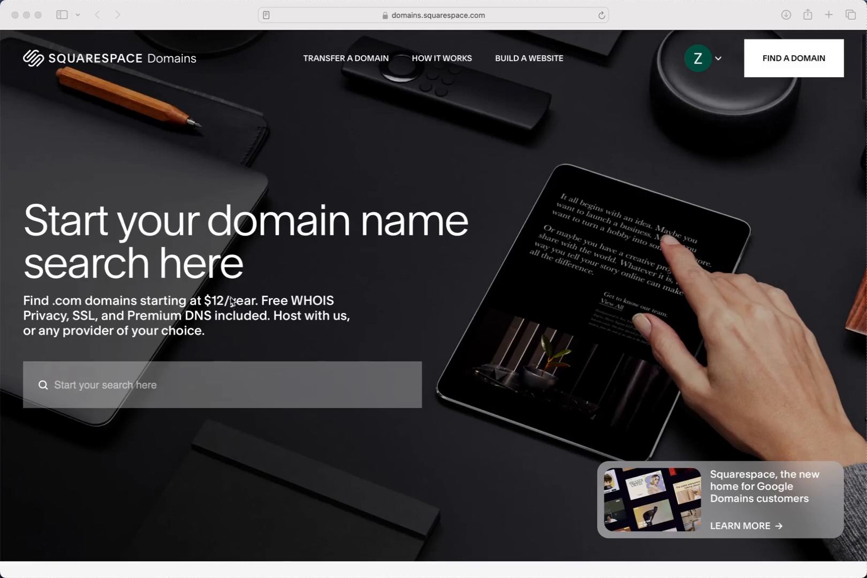
# - Search for available domain names matching "changingthegame11"
pyautogui.scroll(-1, 161, 372)
pyautogui.click(140, 375)
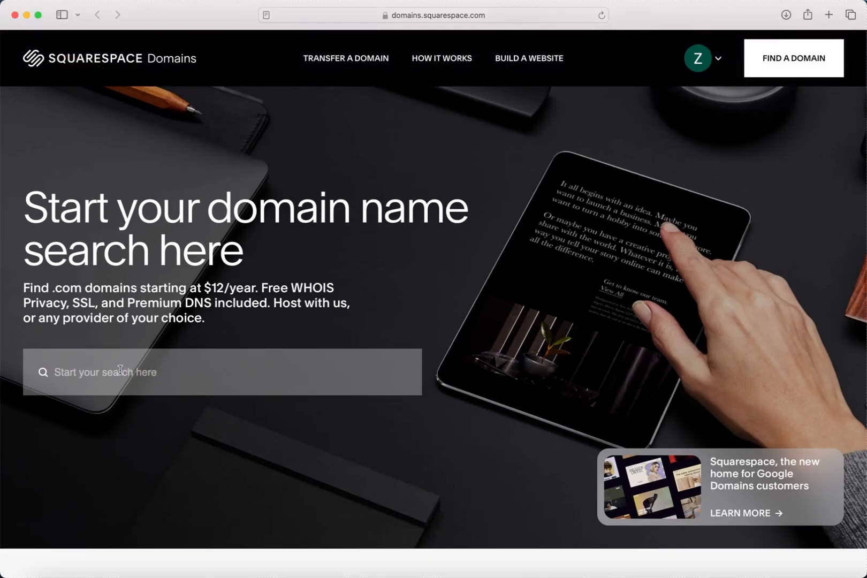
pyautogui.click(120, 370)
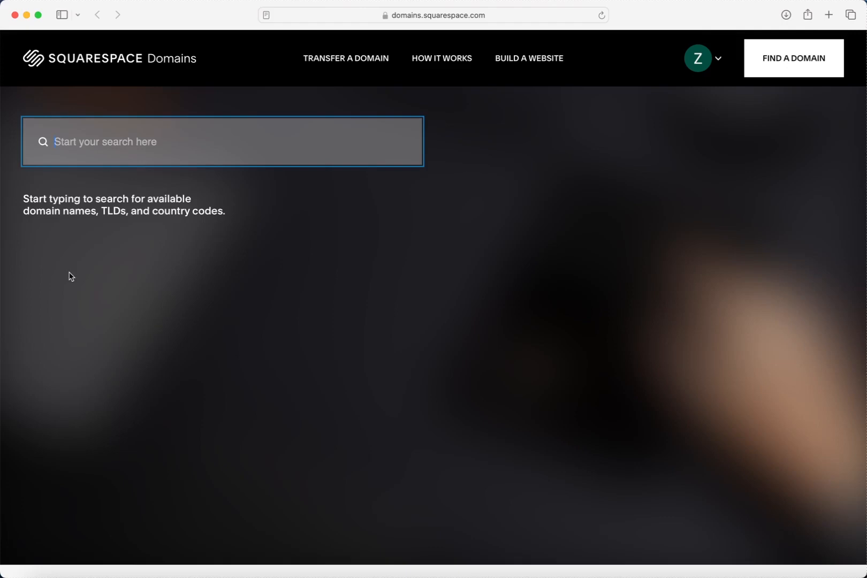
pyautogui.write('changingthegame11')
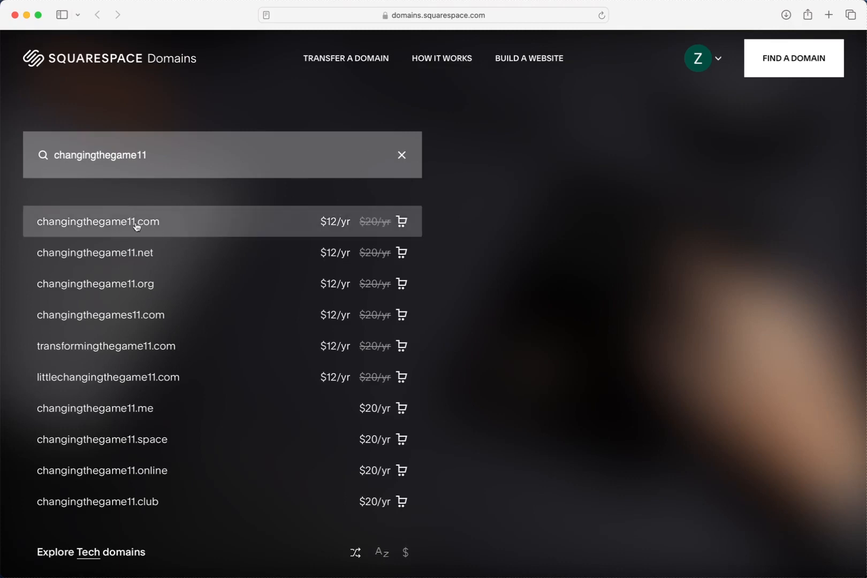
# - Add changingthegame11.com to the cart and proceed to checkout
pyautogui.click(211, 228)
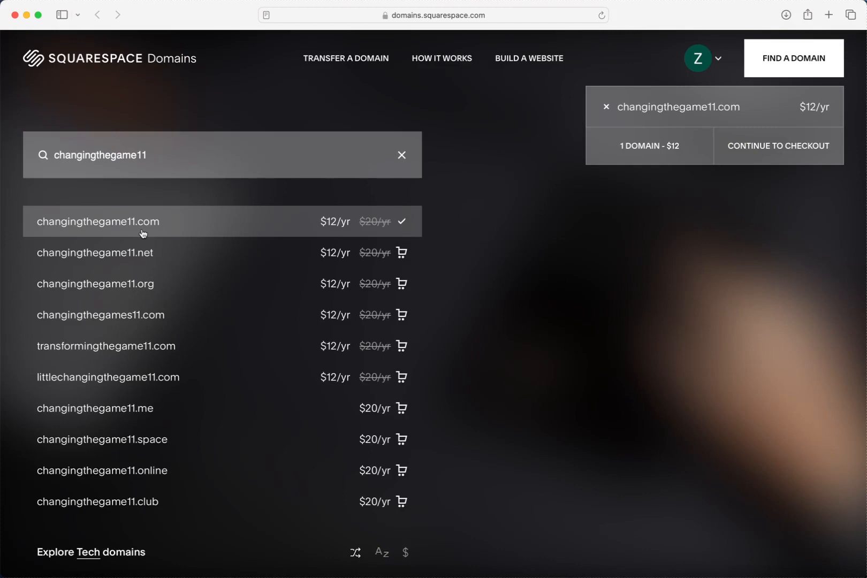
pyautogui.click(182, 228)
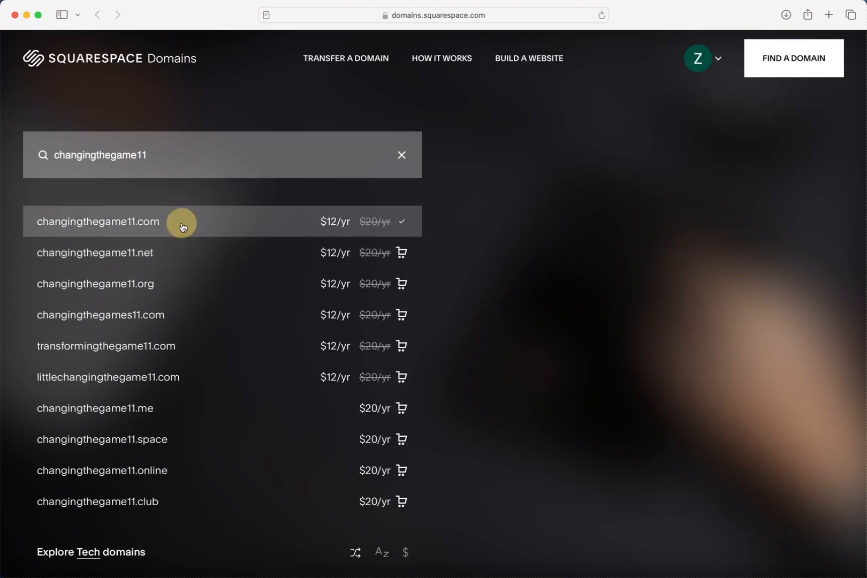
pyautogui.click(182, 228)
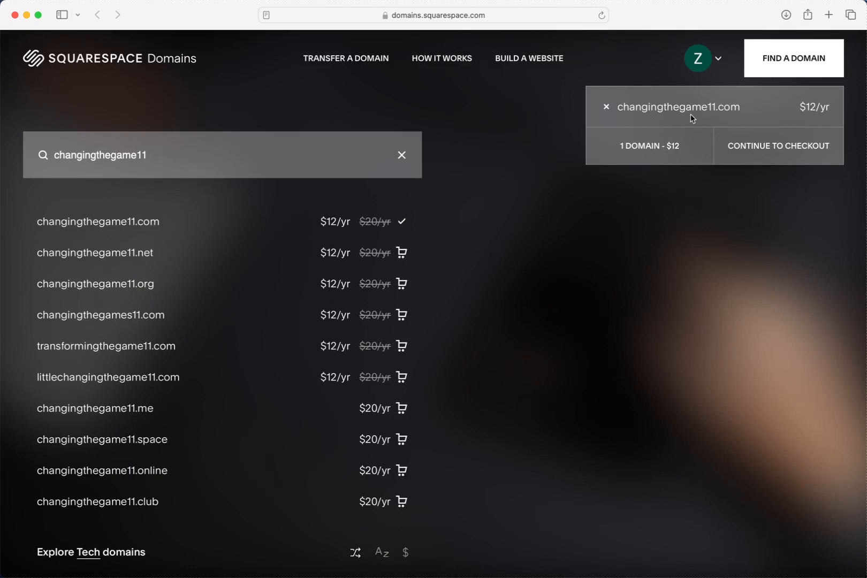
pyautogui.click(761, 150)
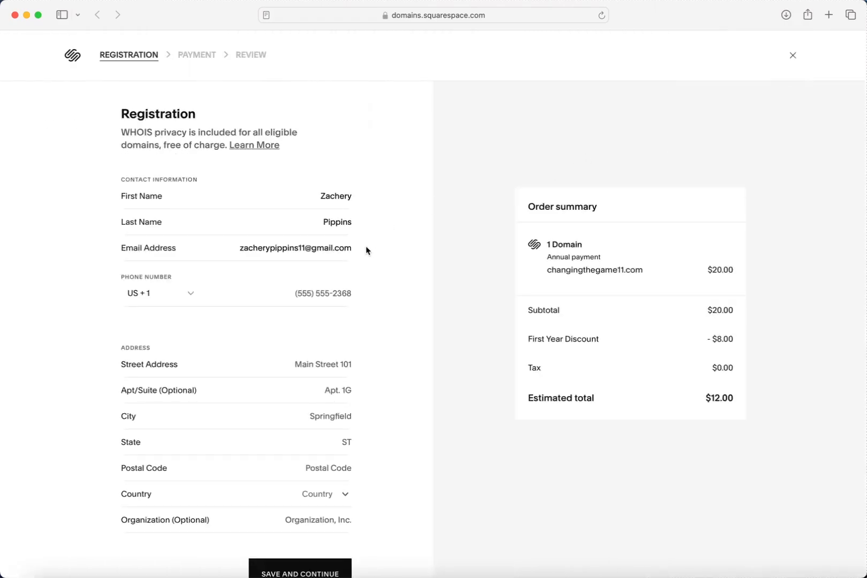
# - Enter the registrant's phone number in the domain registration's contact information
pyautogui.scroll(-1, 366, 248)
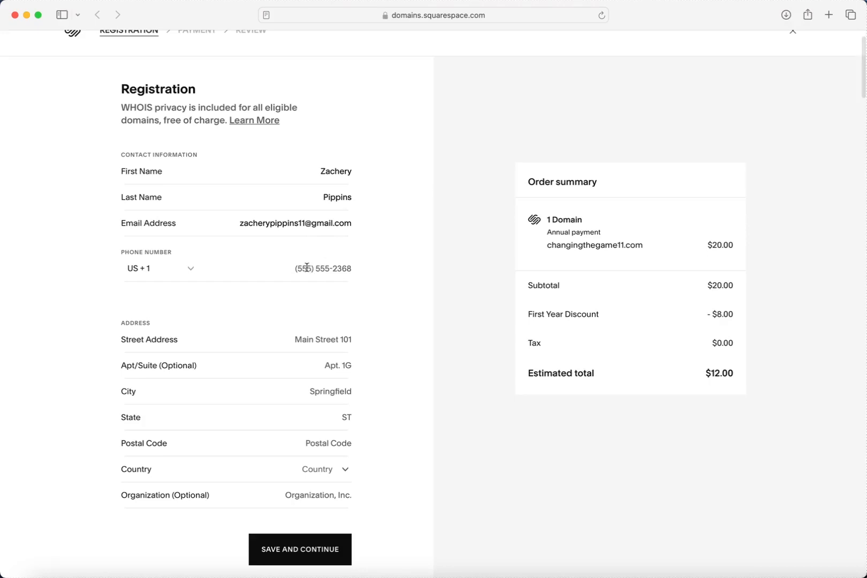
pyautogui.click(307, 267)
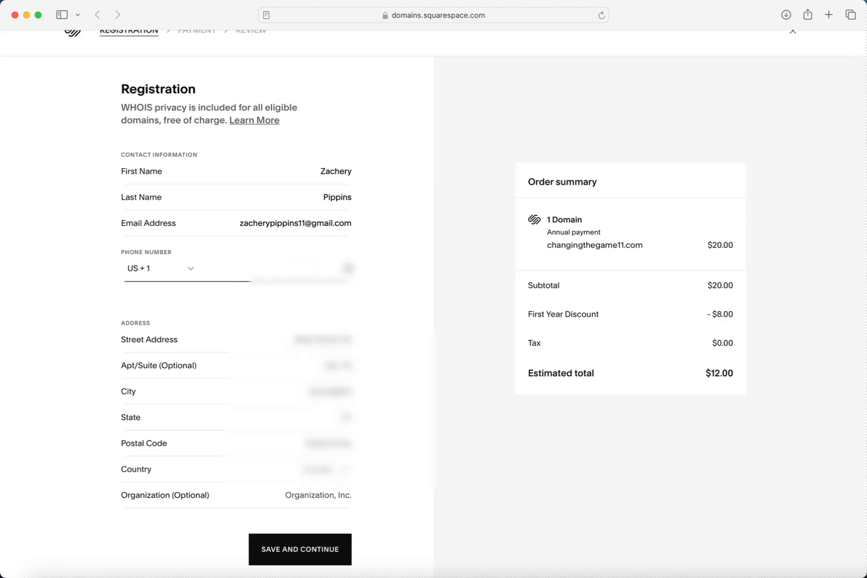
pyautogui.write('????????')
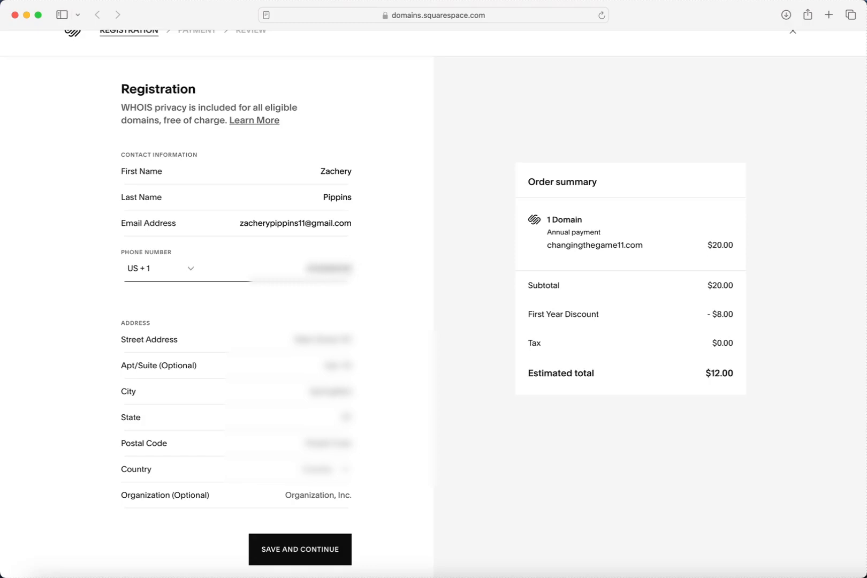
# - Enter the registrant's street address and accept the matching address suggestion to fill in the remaining address details
pyautogui.click(304, 343)
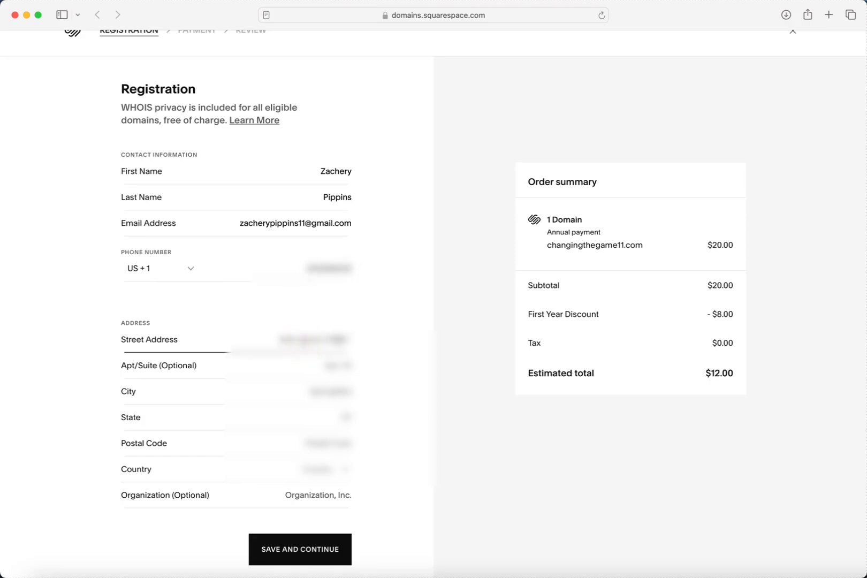
pyautogui.write('??????')
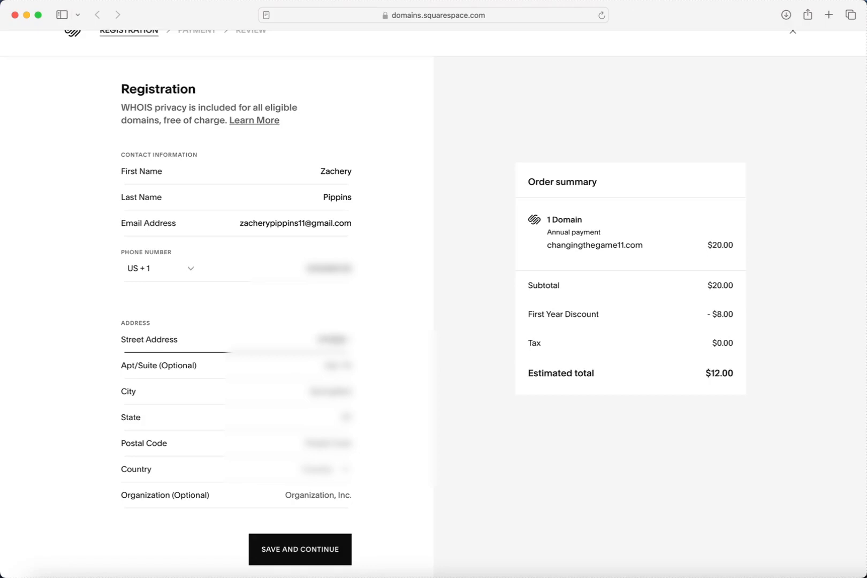
pyautogui.write('??????')
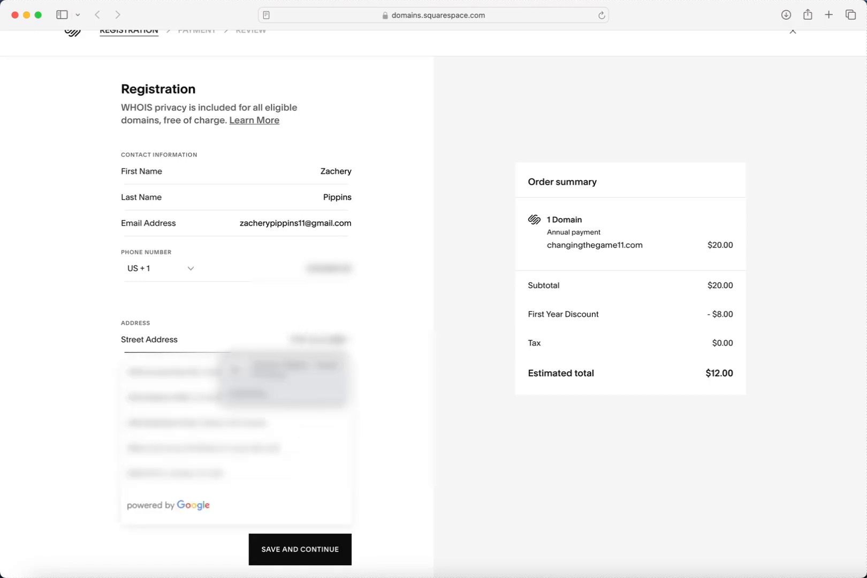
pyautogui.write('?????')
pyautogui.click(190, 372)
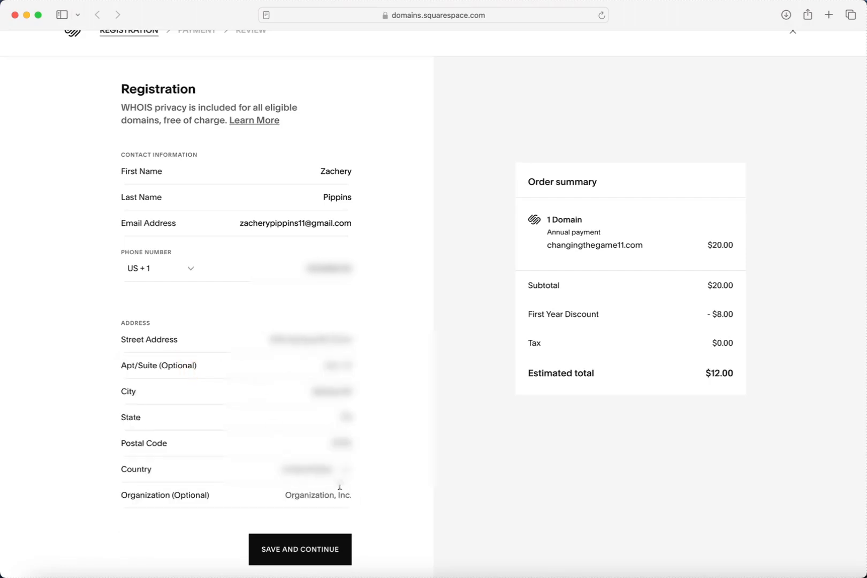
# - Set the organization to "Changing Courses 11 LLC" and save the registration details
pyautogui.click(338, 494)
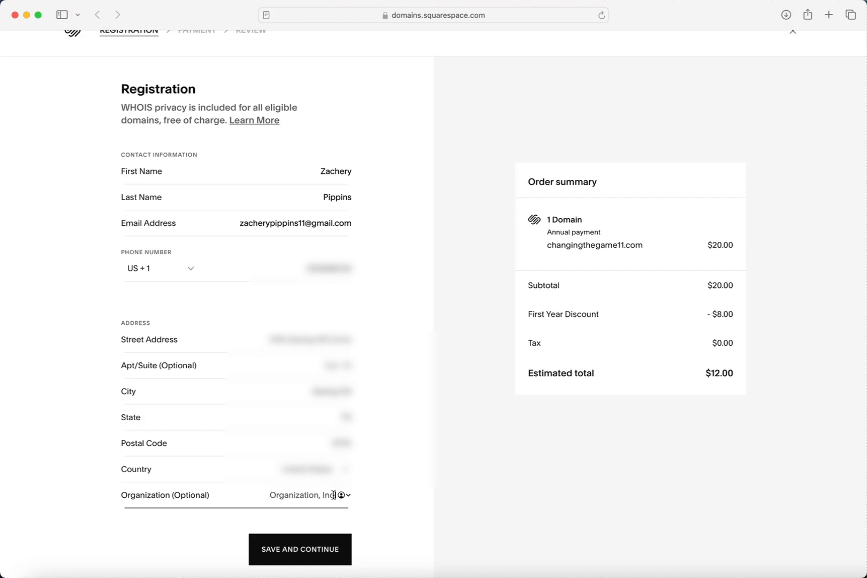
pyautogui.write('Changing Courses 11 LLC')
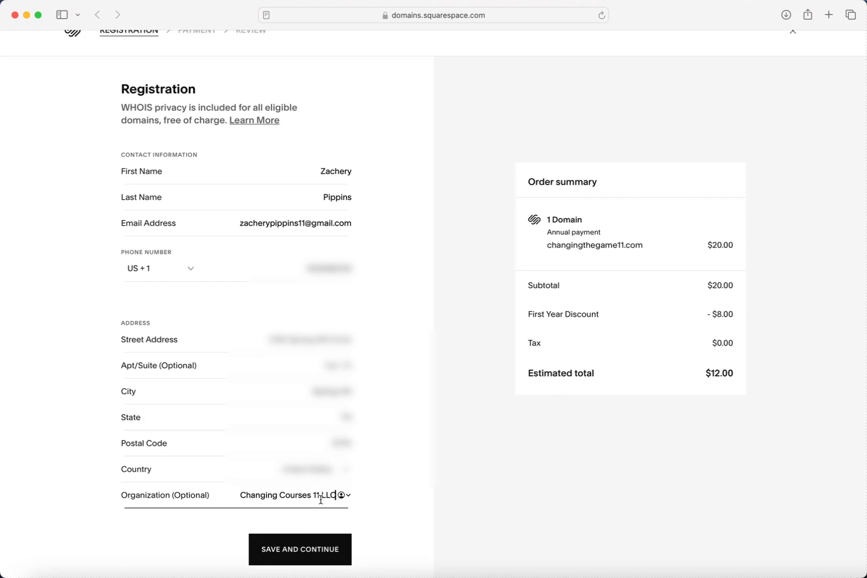
pyautogui.click(315, 553)
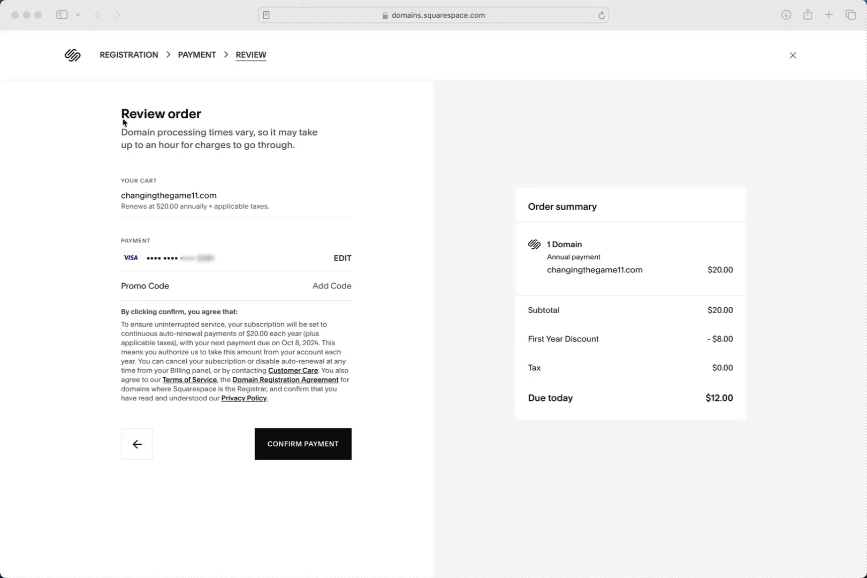
# - Confirm payment for the changingthegame11.com order and close the payment summary
pyautogui.click(203, 117)
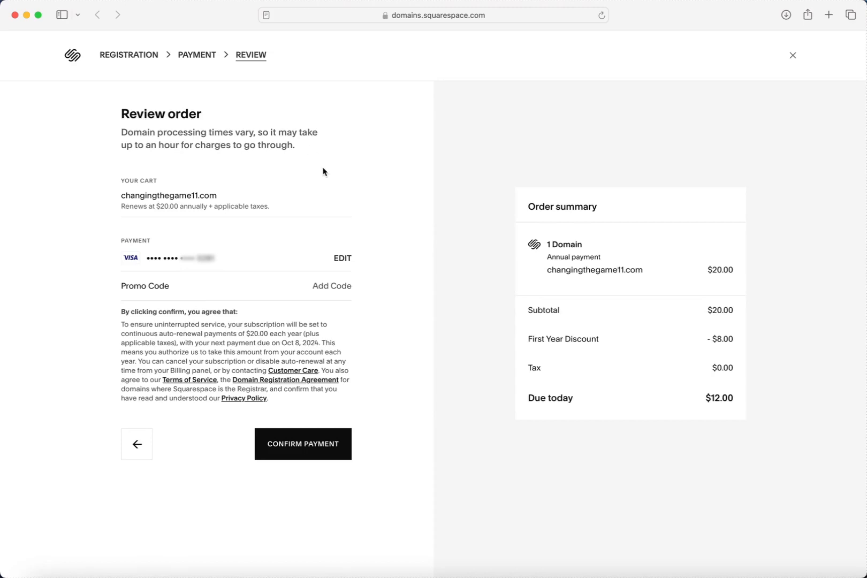
pyautogui.click(310, 453)
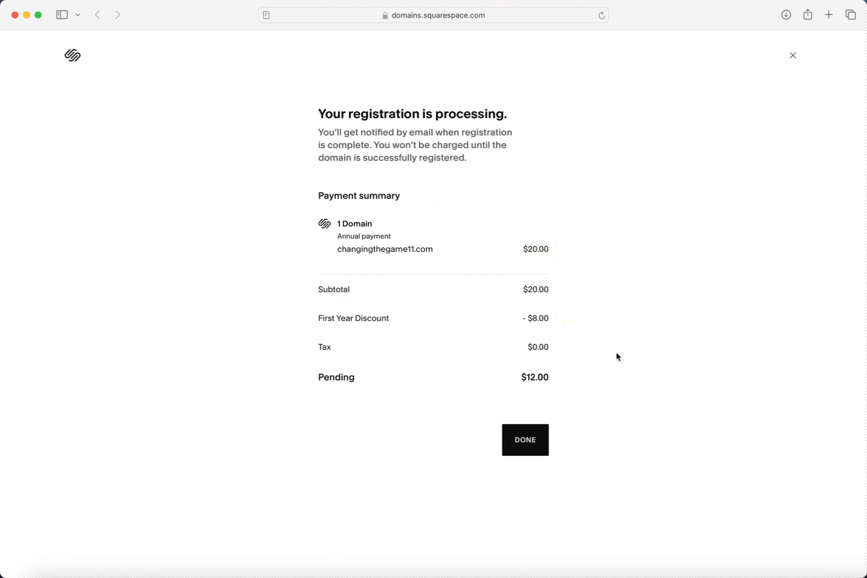
pyautogui.click(527, 451)
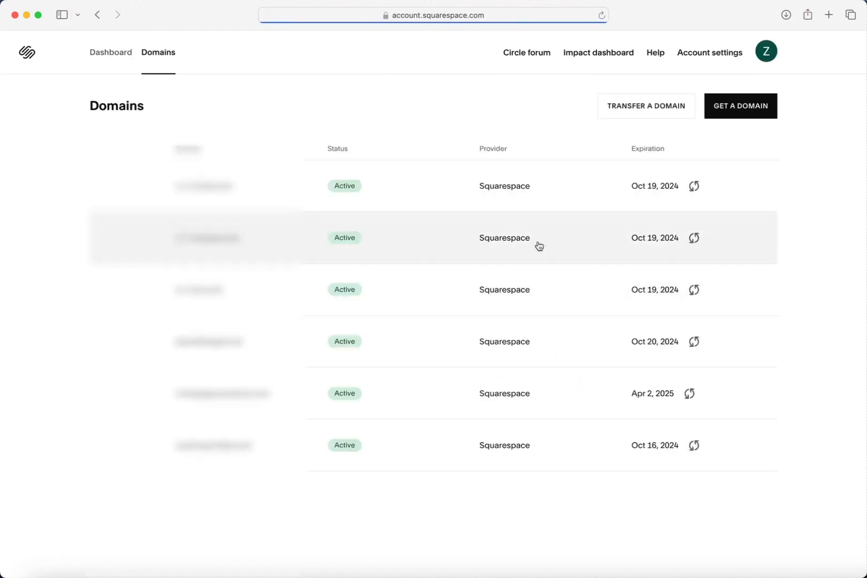
# - Open the full domain settings of changingthegame11.com from the list of owned domains
pyautogui.scroll(-1, 292, 251)
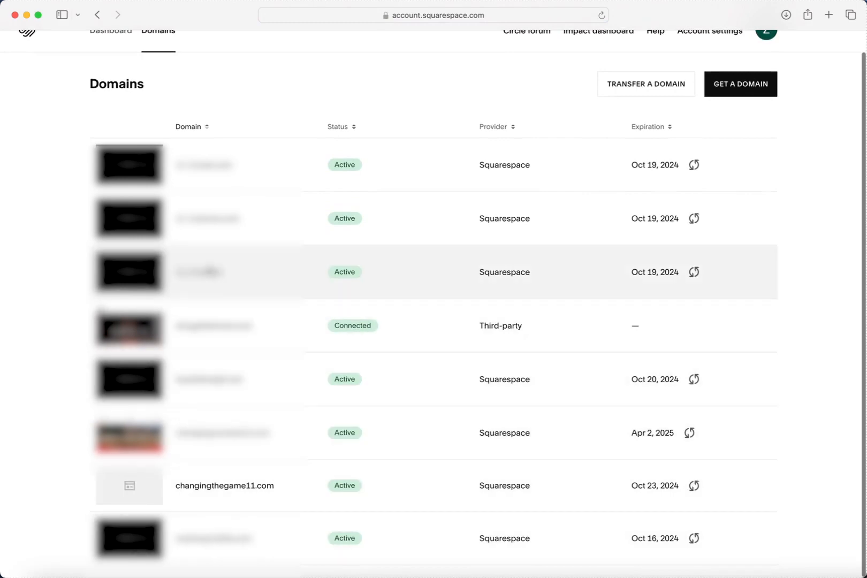
pyautogui.scroll(1, 236, 374)
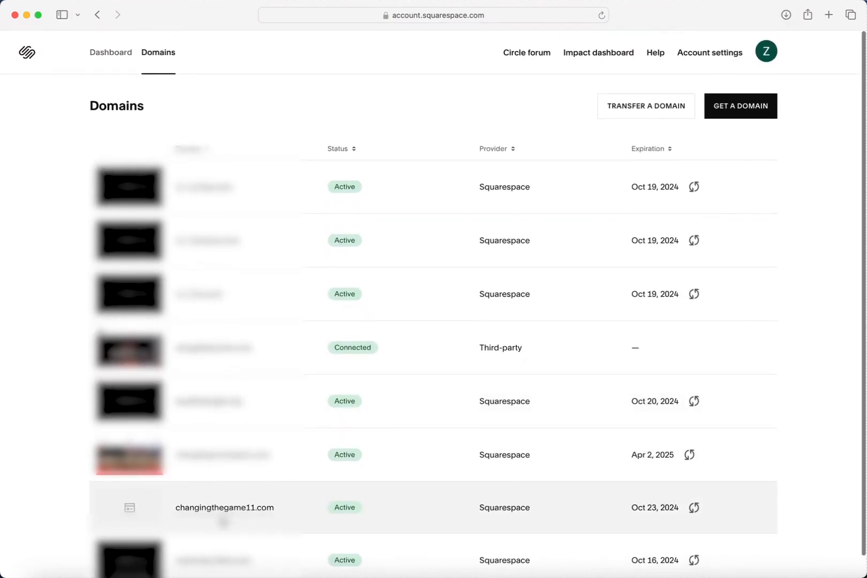
pyautogui.click(222, 516)
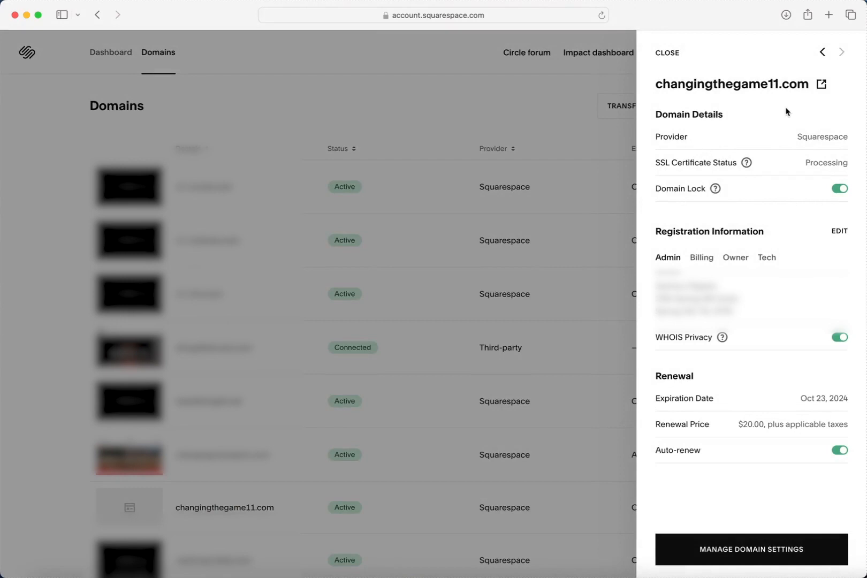
pyautogui.click(777, 551)
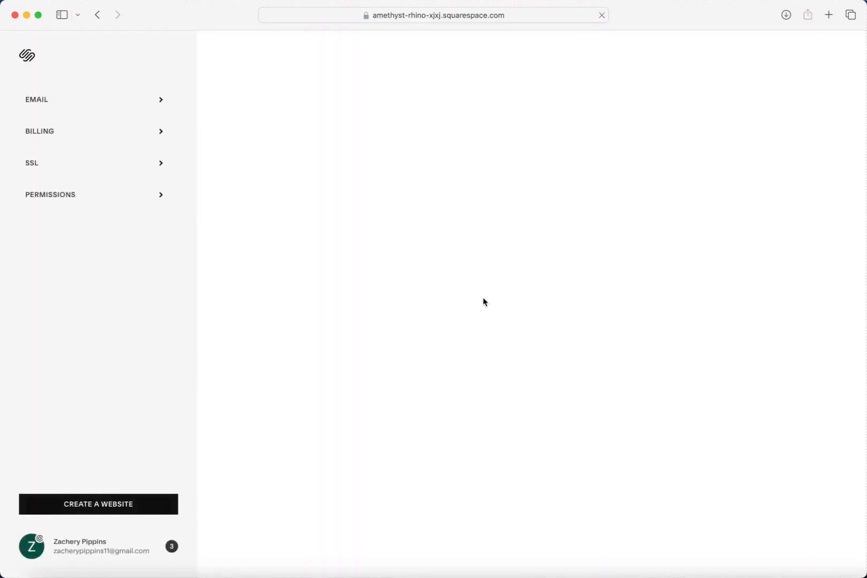
# - Review the domain's settings page, examining the SSL certificate status and the notice about certificate generation time
pyautogui.scroll(-3, 375, 337)
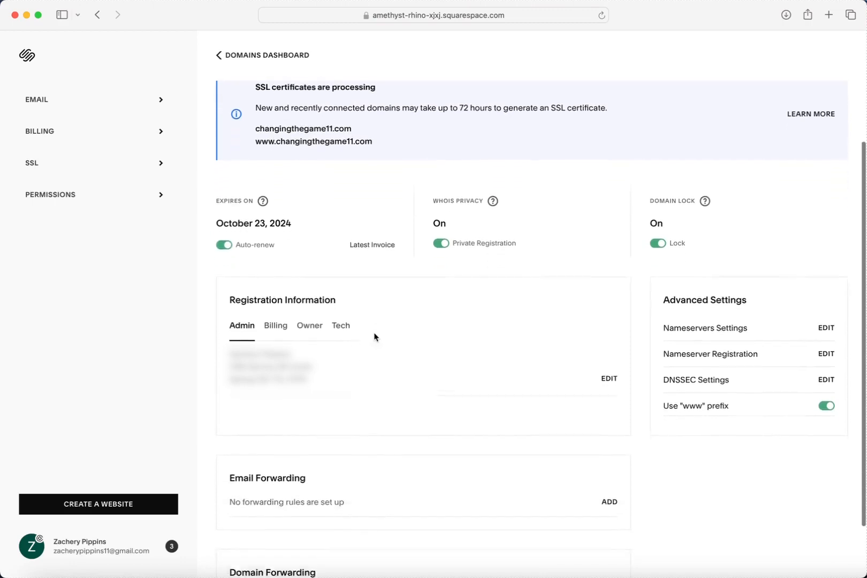
pyautogui.scroll(-2, 375, 336)
pyautogui.scroll(5, 375, 337)
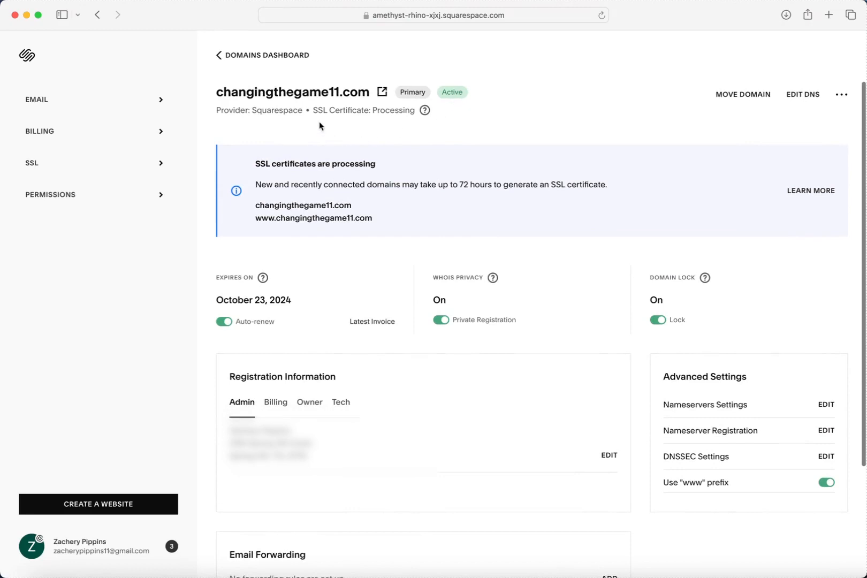
pyautogui.moveTo(315, 109); pyautogui.dragTo(420, 115)
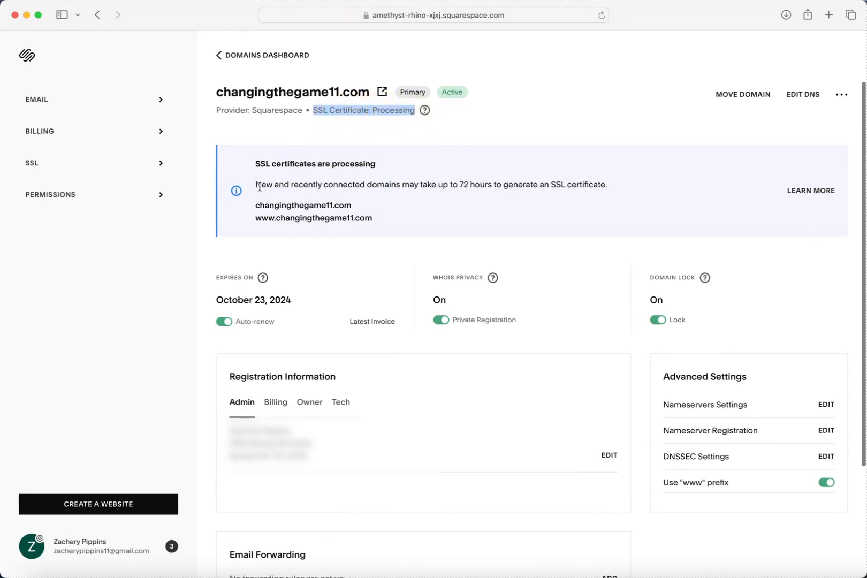
pyautogui.moveTo(255, 184); pyautogui.dragTo(609, 182)
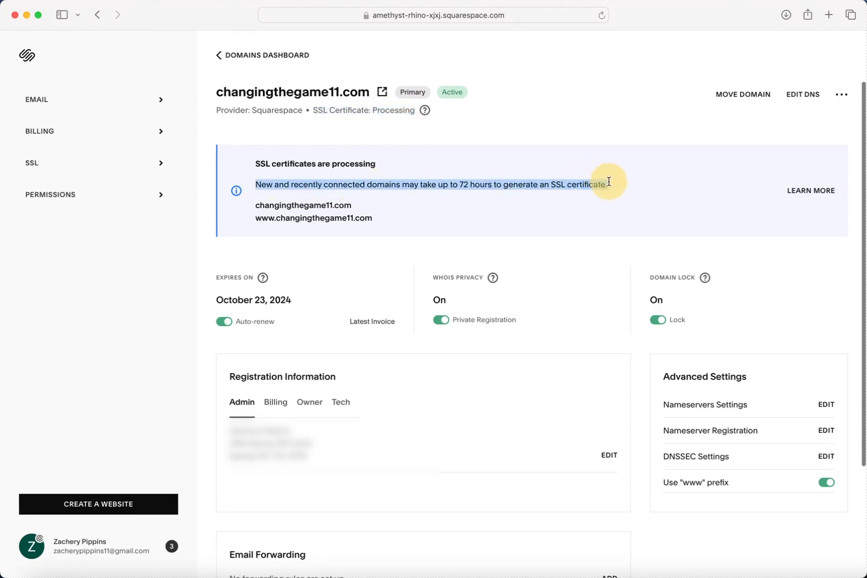